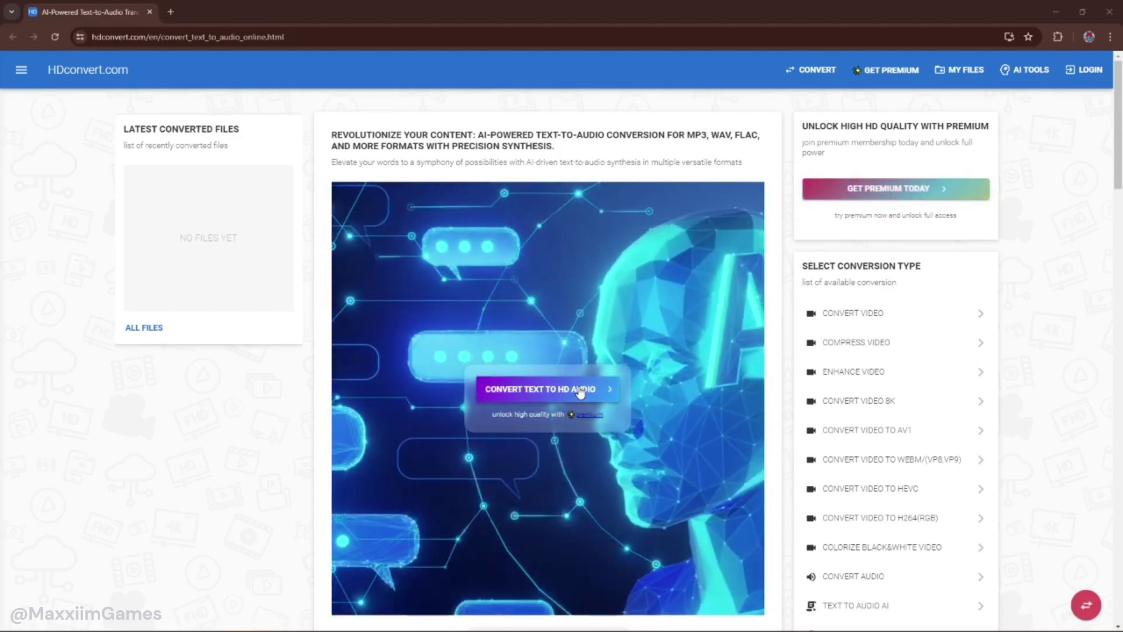
Type a short prompt introducing the video and the AI text-to-audio tool, correcting a typo.
{"action": "left_click", "coordinate": [579, 392]}
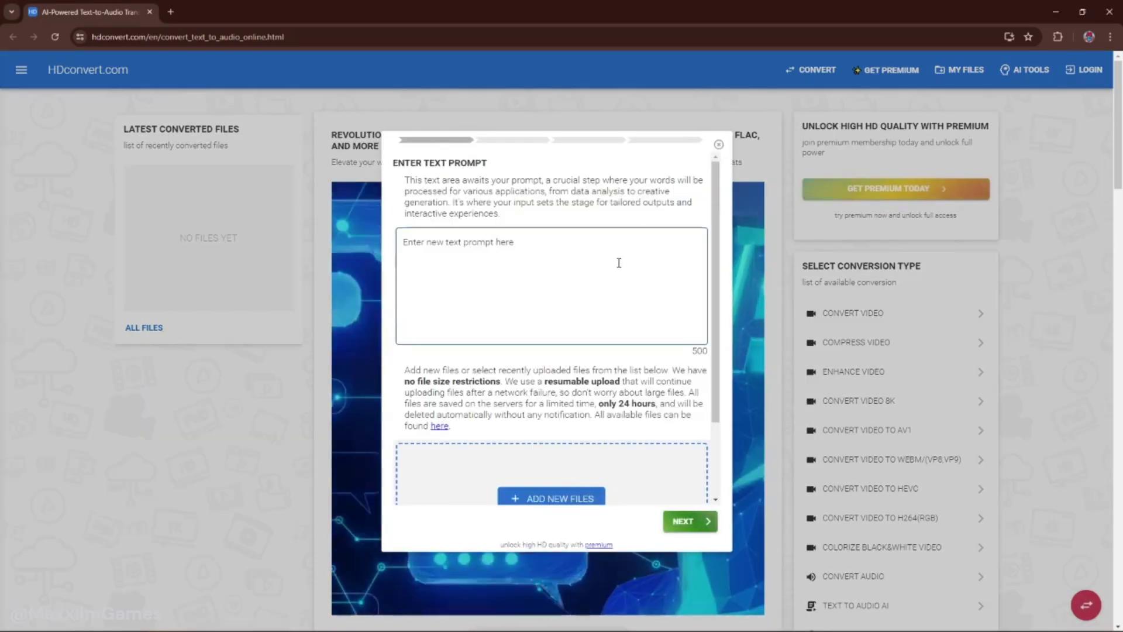
{"action": "left_click", "coordinate": [618, 264]}
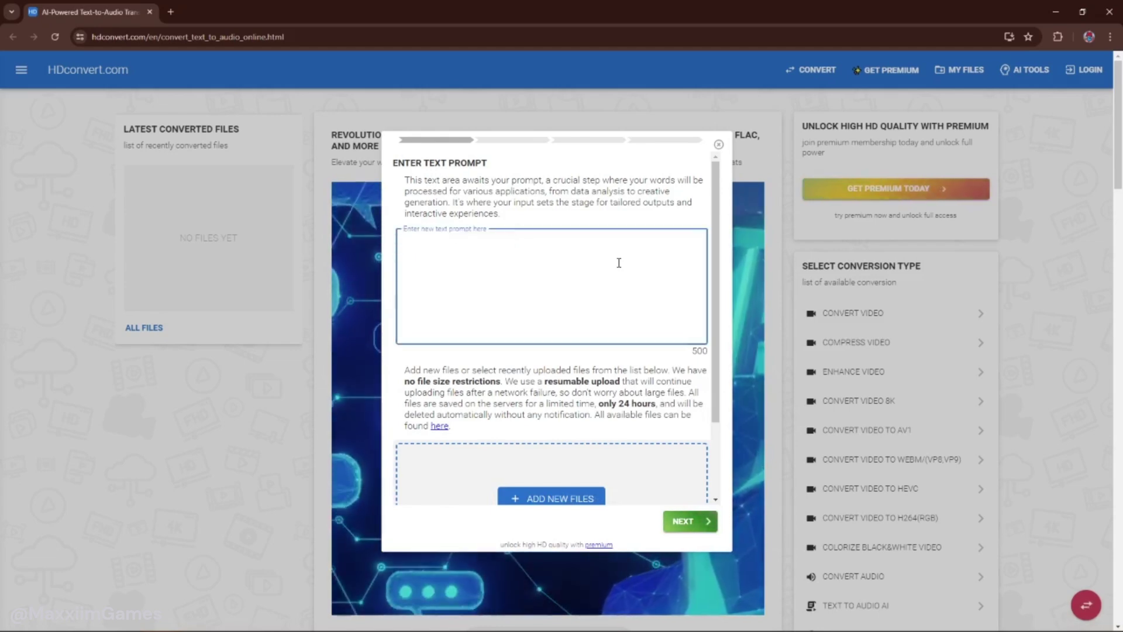
{"action": "scroll", "coordinate": [516, 438], "scroll_direction": "down", "scroll_amount": 1}
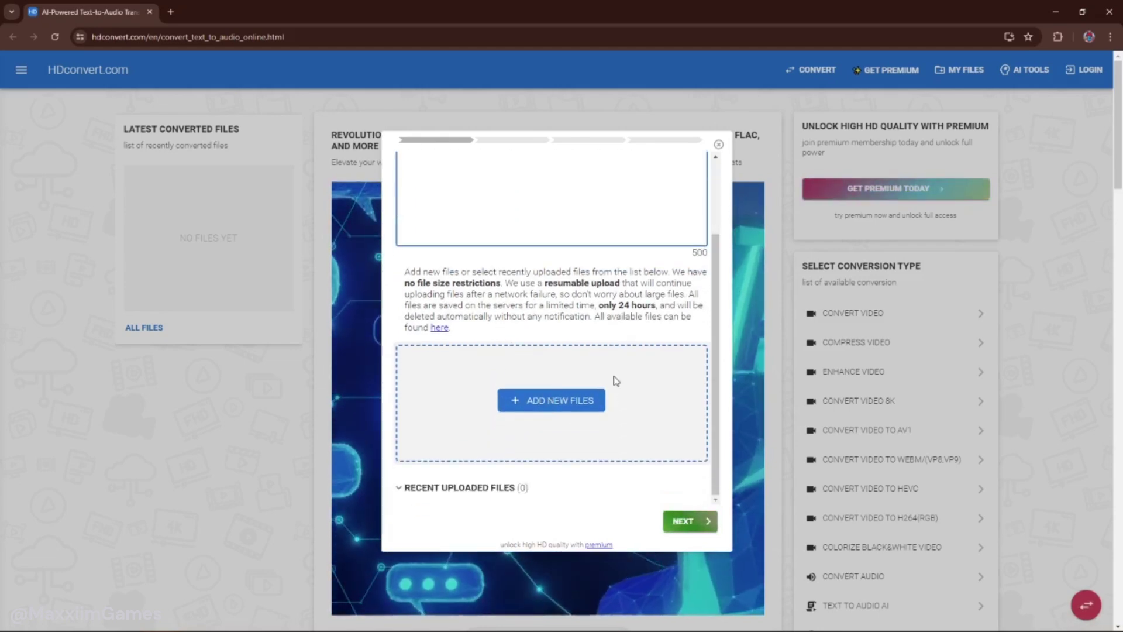
{"action": "scroll", "coordinate": [527, 334], "scroll_direction": "up", "scroll_amount": 1}
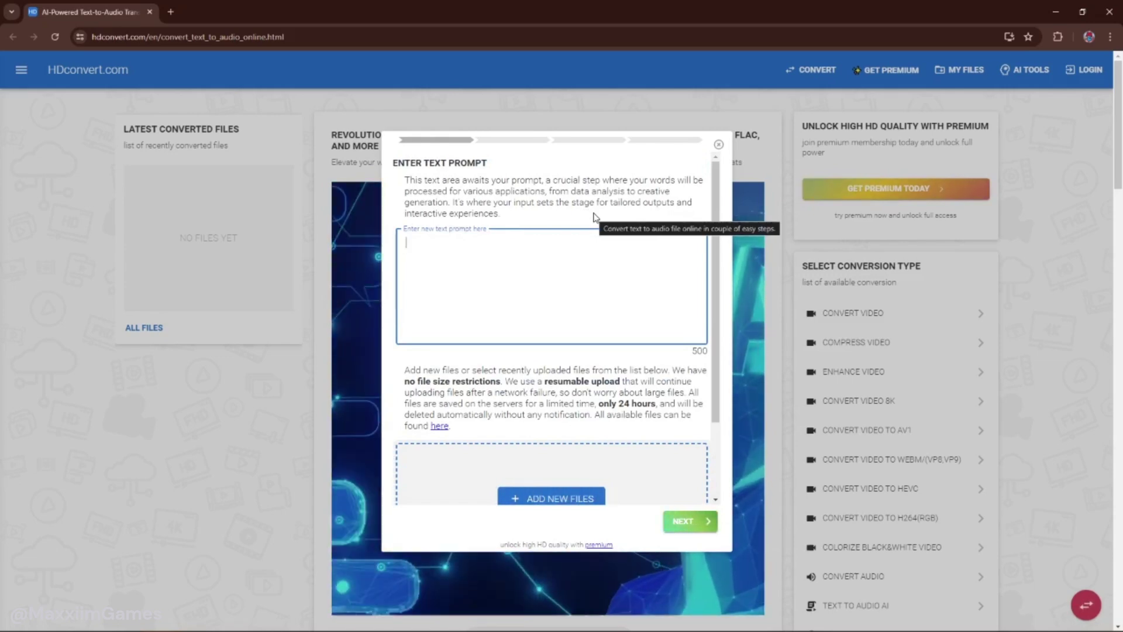
{"action": "type", "text": "Hello! This is the MaxximGames new Max Indication video! I am showing irght n"}
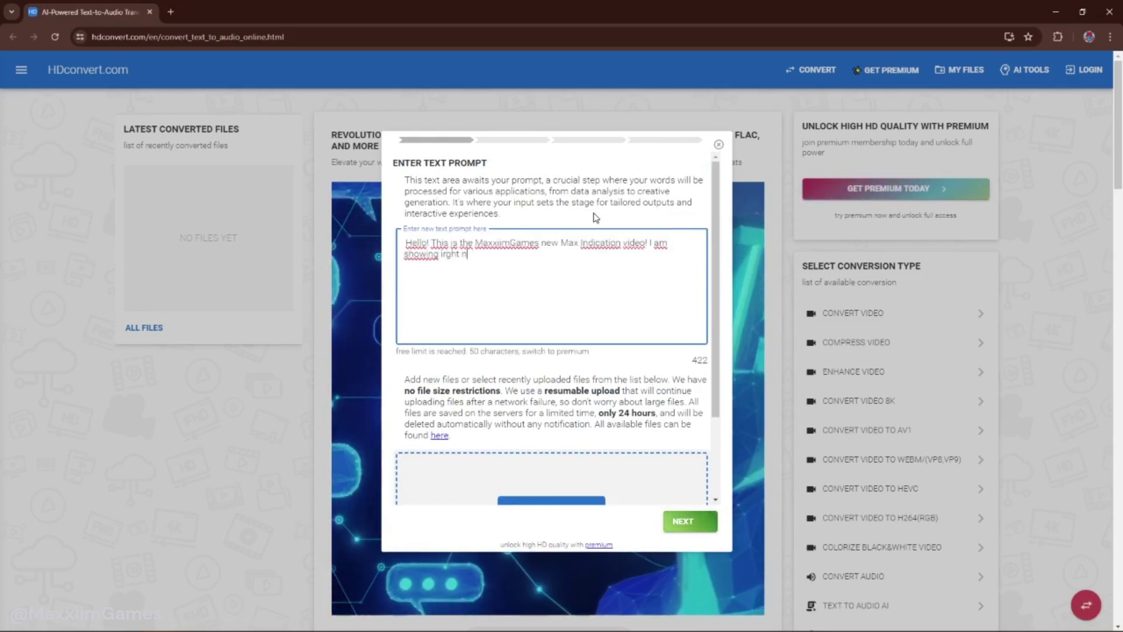
{"action": "key", "text": "BackSpace"}
{"action": "key", "text": "BackSpace"}
{"action": "key", "text": "BackSpace"}
{"action": "type", "text": "right now a super cool feature from HDConver.com website. its new AI tool that can read my text and transform it into audio file"}
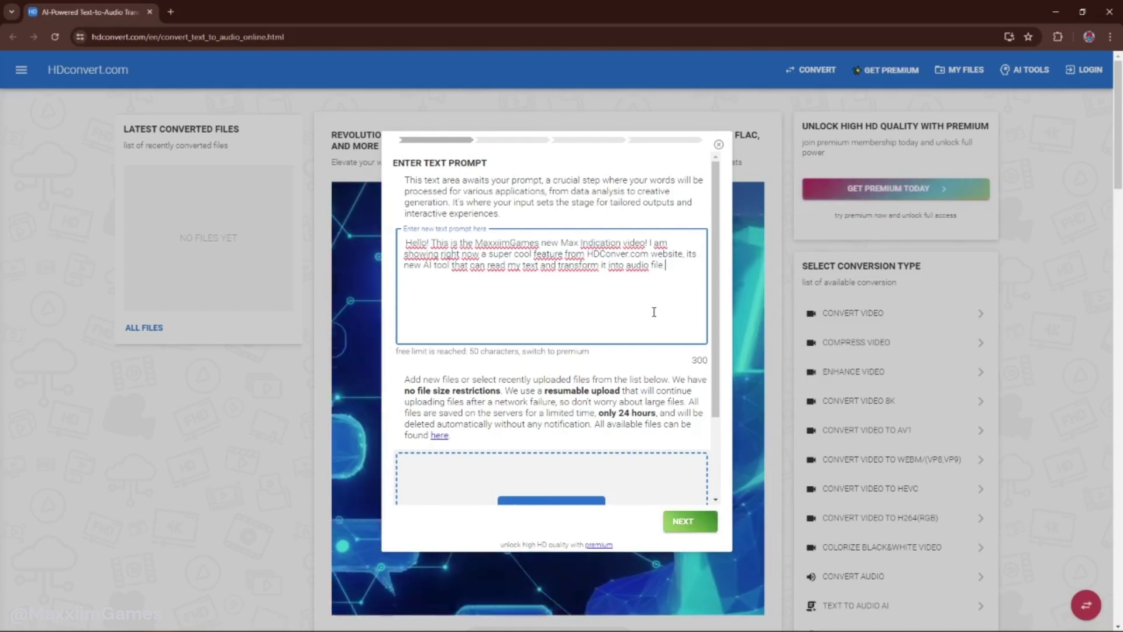
{"action": "scroll", "coordinate": [602, 425], "scroll_direction": "down", "scroll_amount": 2}
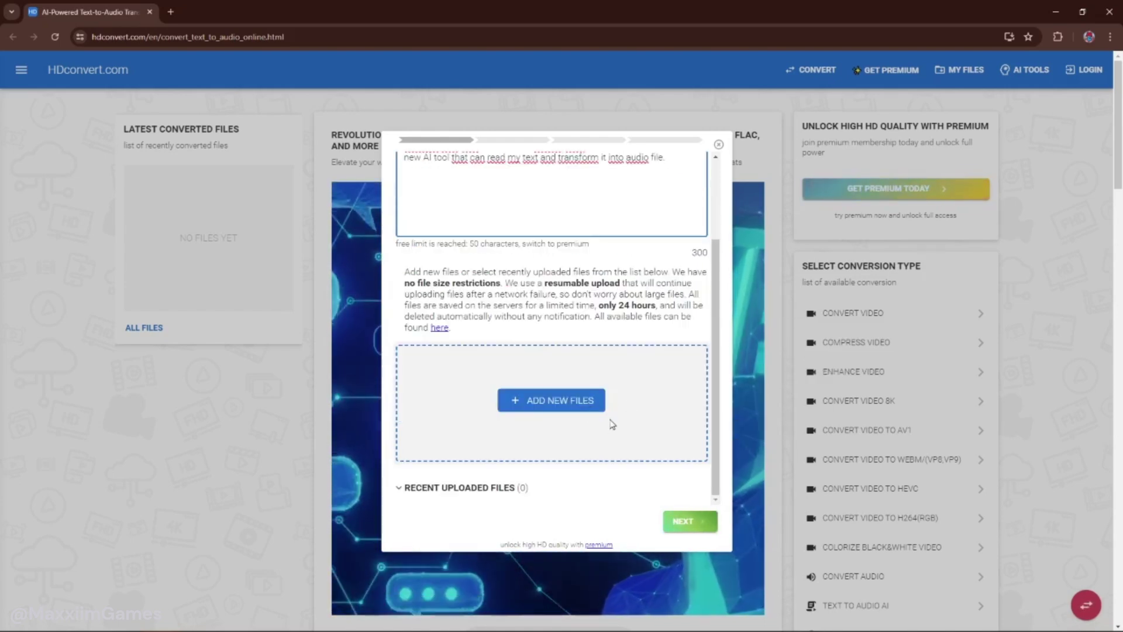
Convert the prompt to a 29.3 KB MP3, with codec options expanded and email notification off.
{"action": "left_click", "coordinate": [699, 525]}
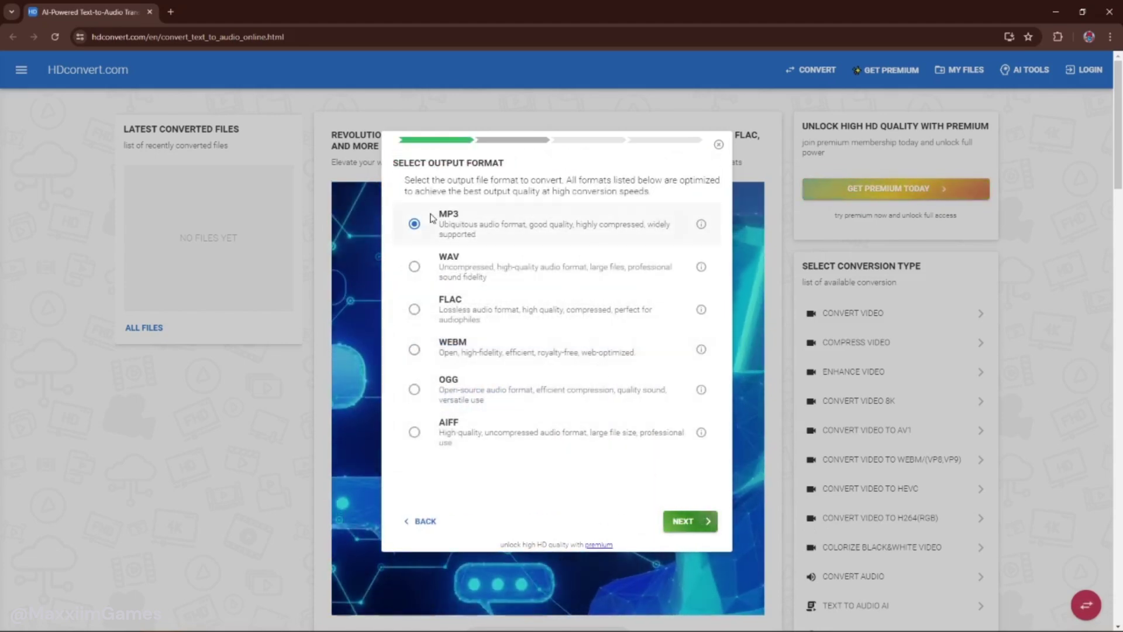
{"action": "left_click", "coordinate": [685, 524]}
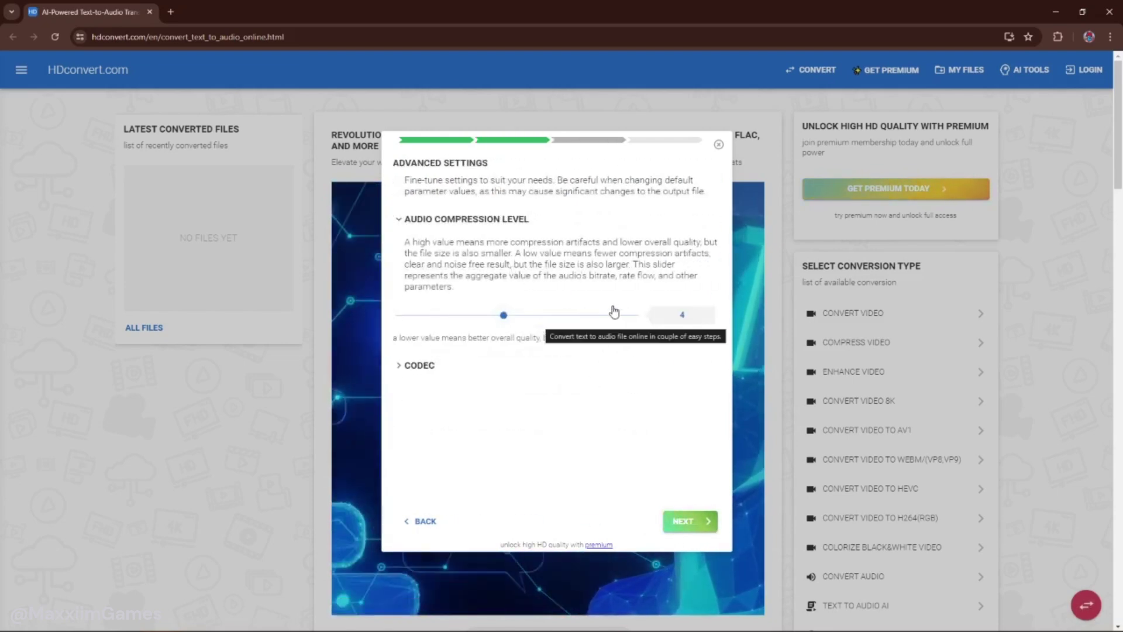
{"action": "left_click", "coordinate": [401, 367]}
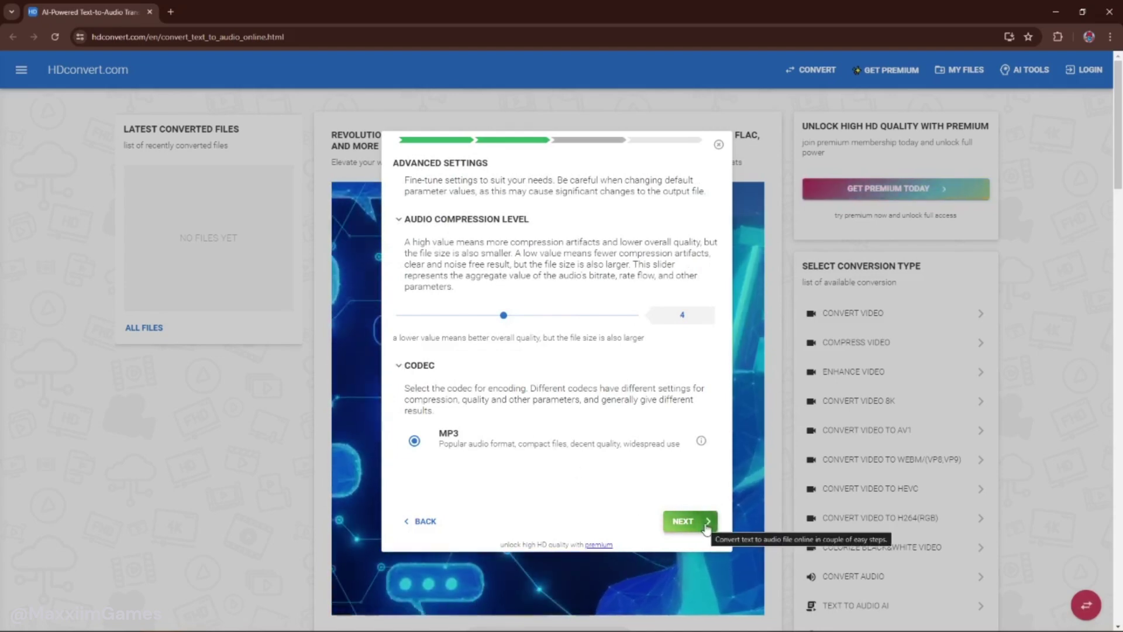
{"action": "left_click", "coordinate": [706, 524]}
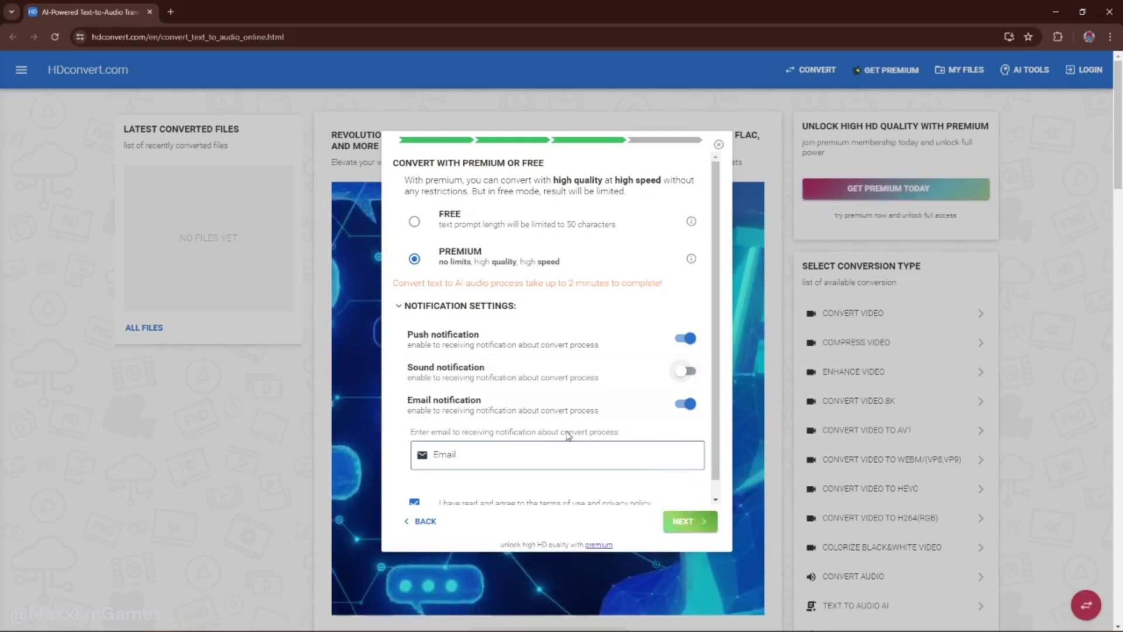
{"action": "left_click", "coordinate": [685, 405]}
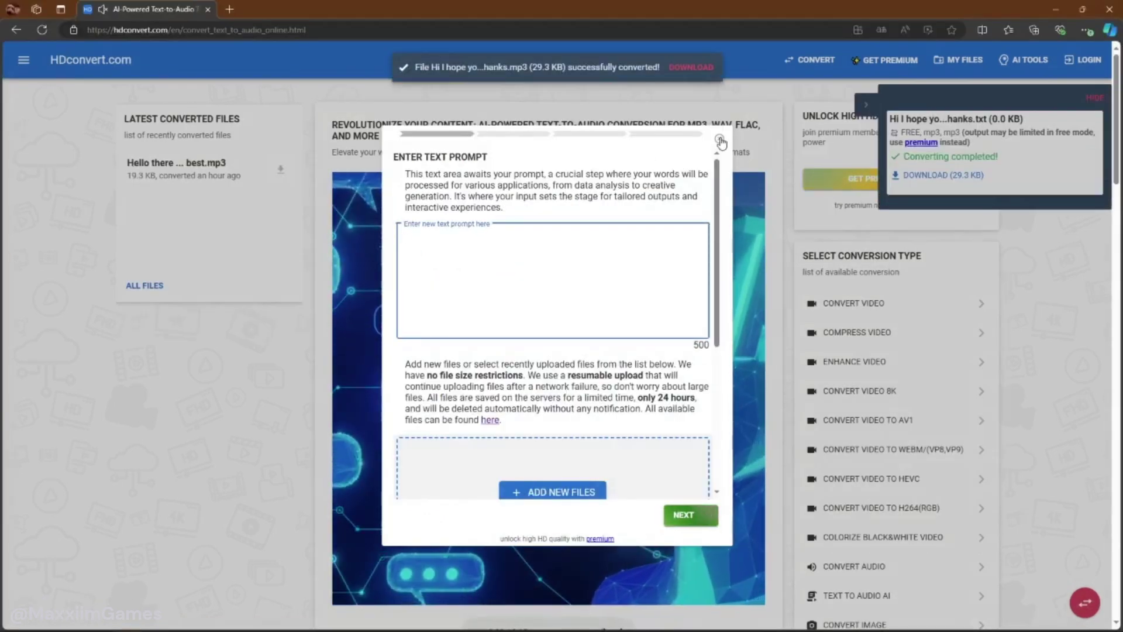
Close the prompt dialog and open the download page for 'Hi I hope you like the video and follow Thanks.mp3'.
{"action": "left_click", "coordinate": [719, 138]}
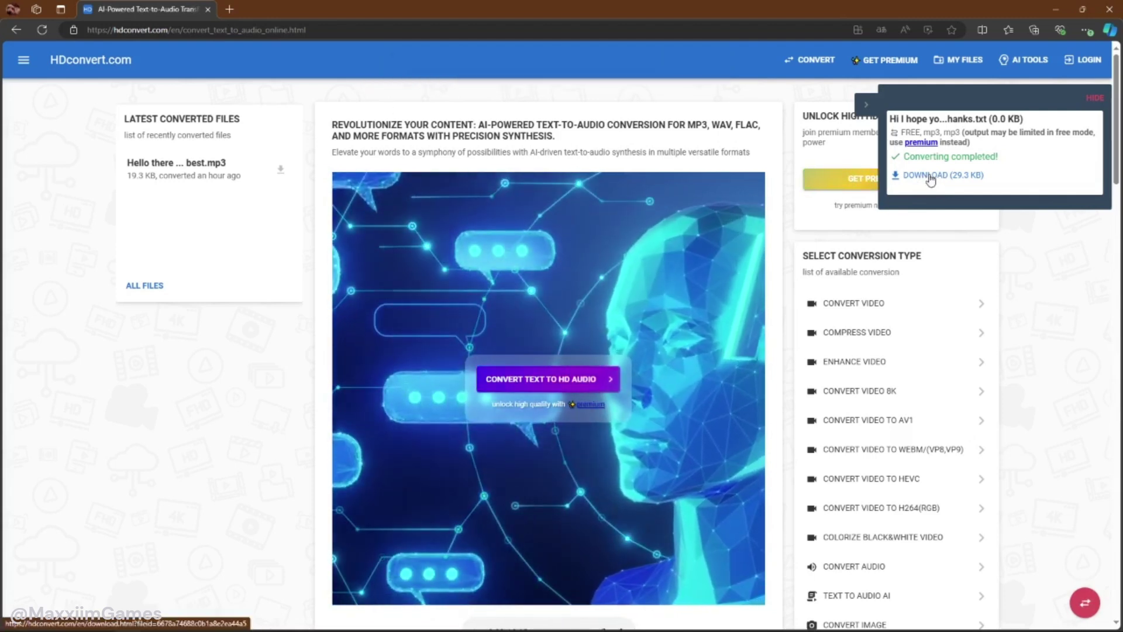
{"action": "left_click", "coordinate": [929, 176]}
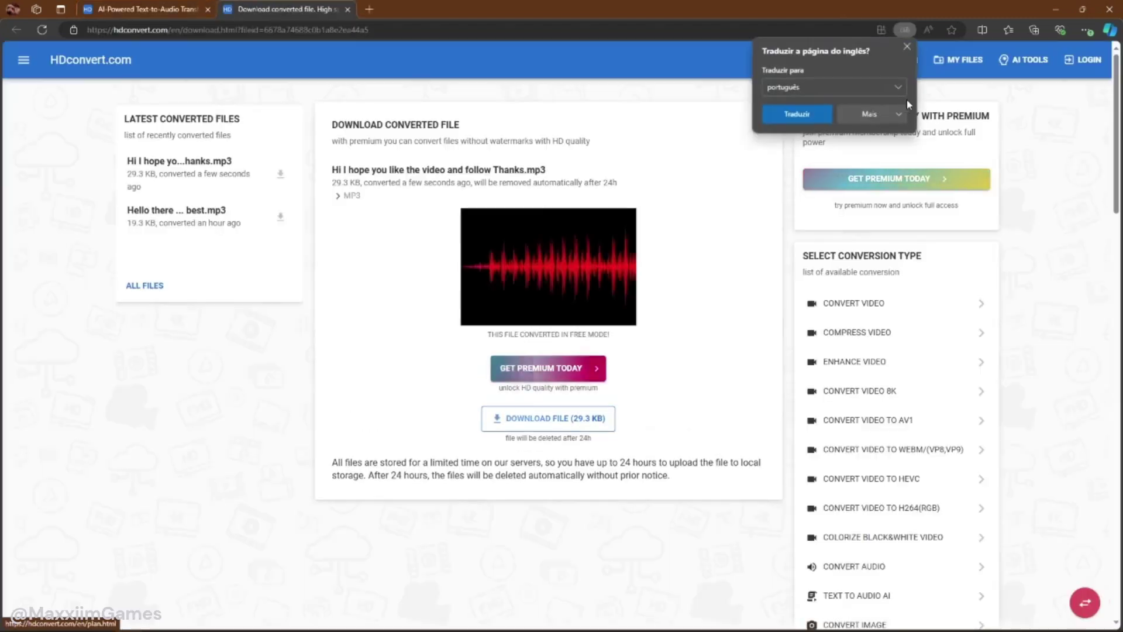
{"action": "left_click", "coordinate": [907, 46]}
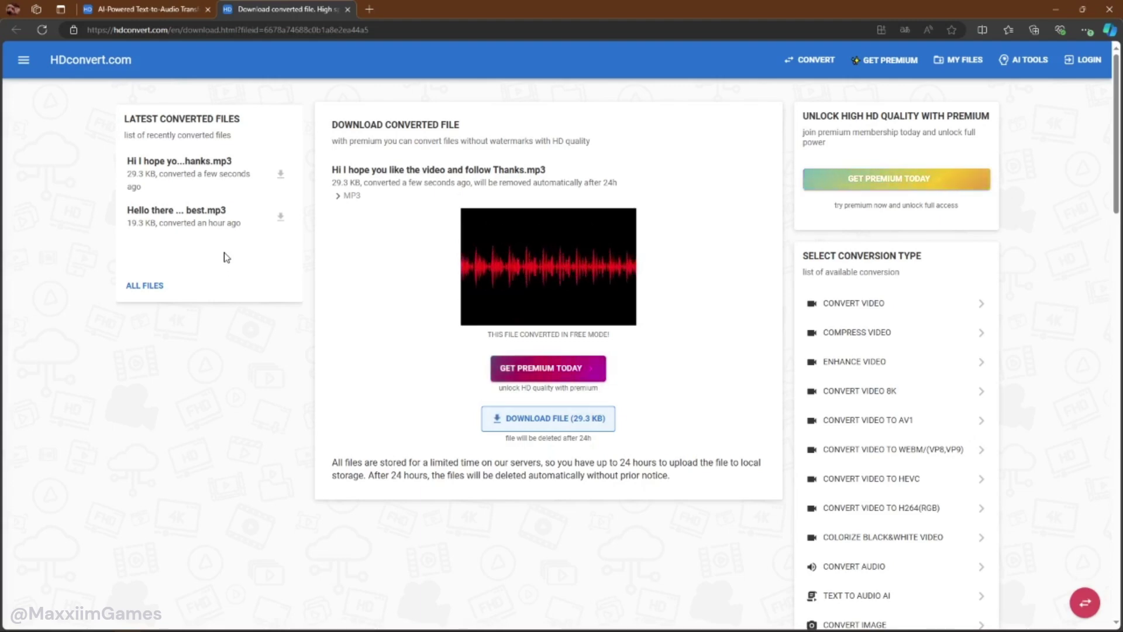
Download the .mp3 from Latest Converted Files under ALL FILES, opening it in the music player.
{"action": "left_click", "coordinate": [145, 285]}
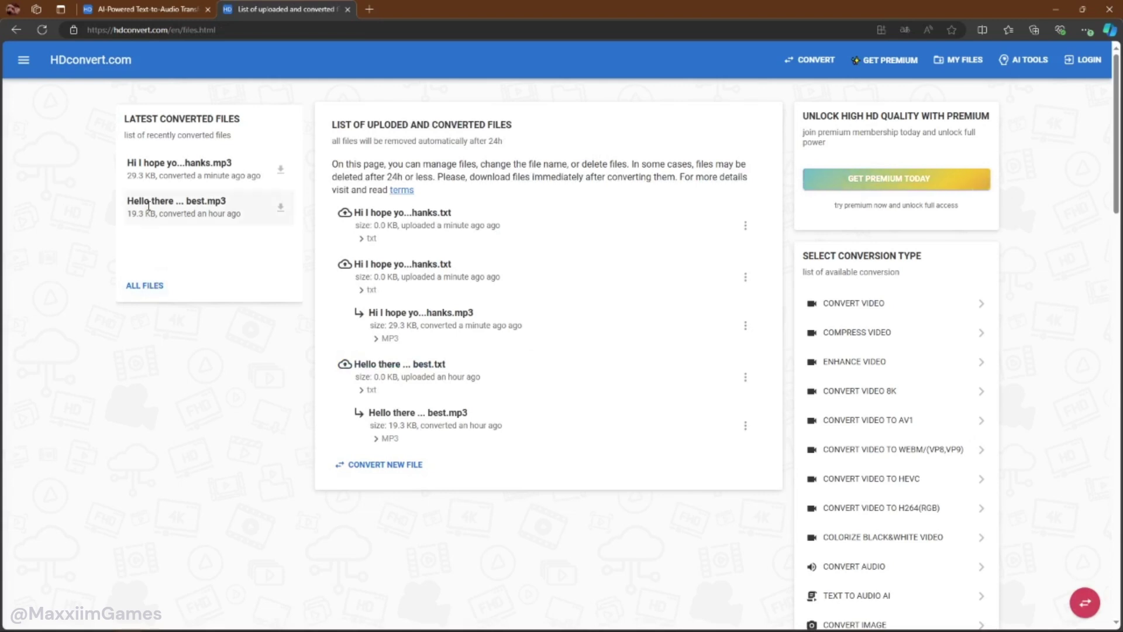
{"action": "left_click", "coordinate": [282, 173]}
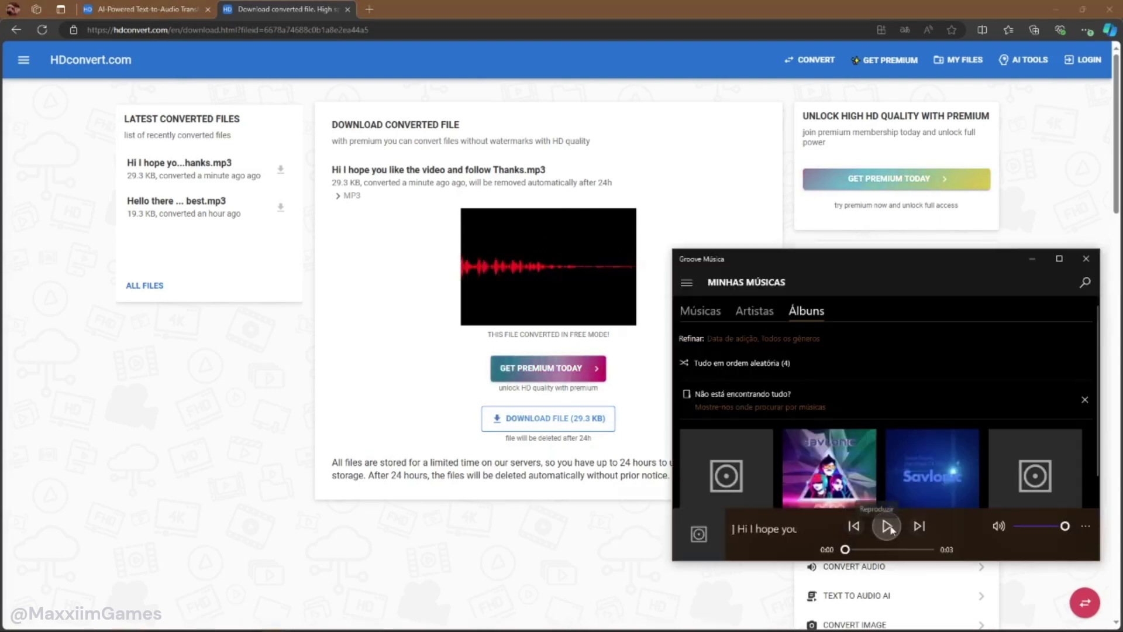
Play the 3-second downloaded prompt track in Groove Music.
{"action": "left_click", "coordinate": [888, 527]}
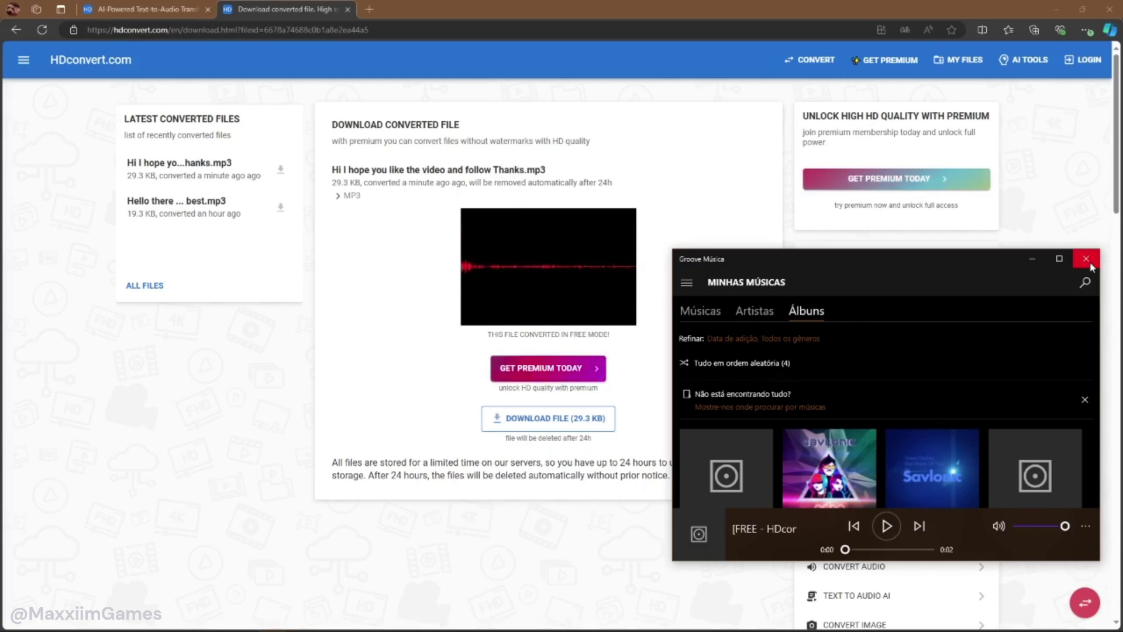
Close Groove Music and start a new text-to-audio conversion for the 'like and comment Thats it See you next time' prompt.
{"action": "left_click", "coordinate": [1087, 259]}
{"action": "scroll", "coordinate": [834, 328], "scroll_direction": "down", "scroll_amount": 1}
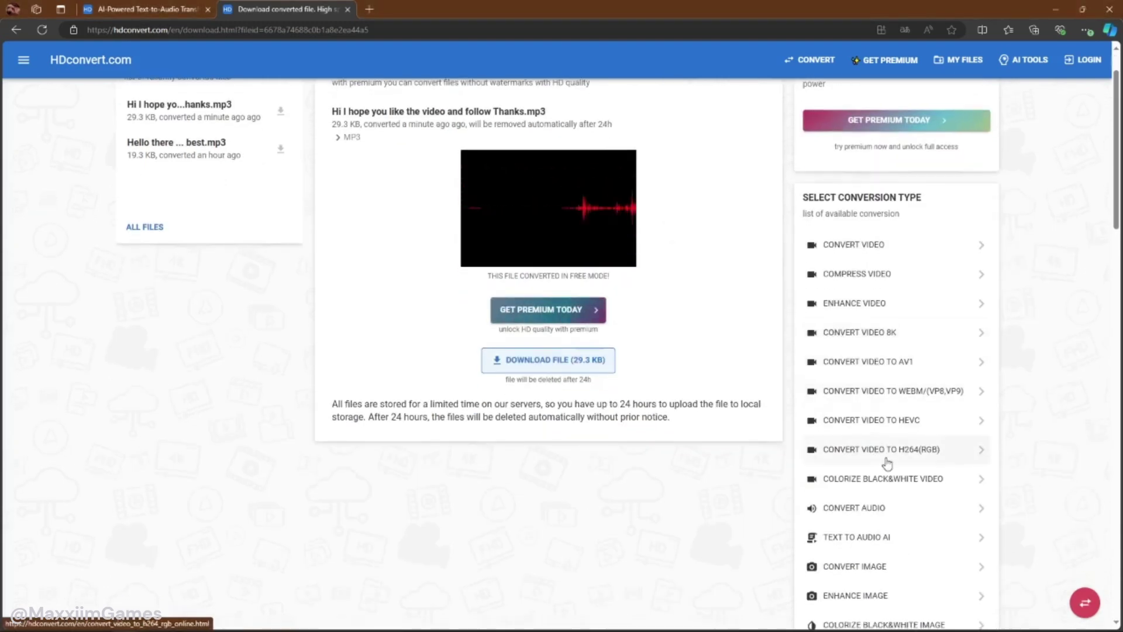
{"action": "left_click", "coordinate": [875, 545]}
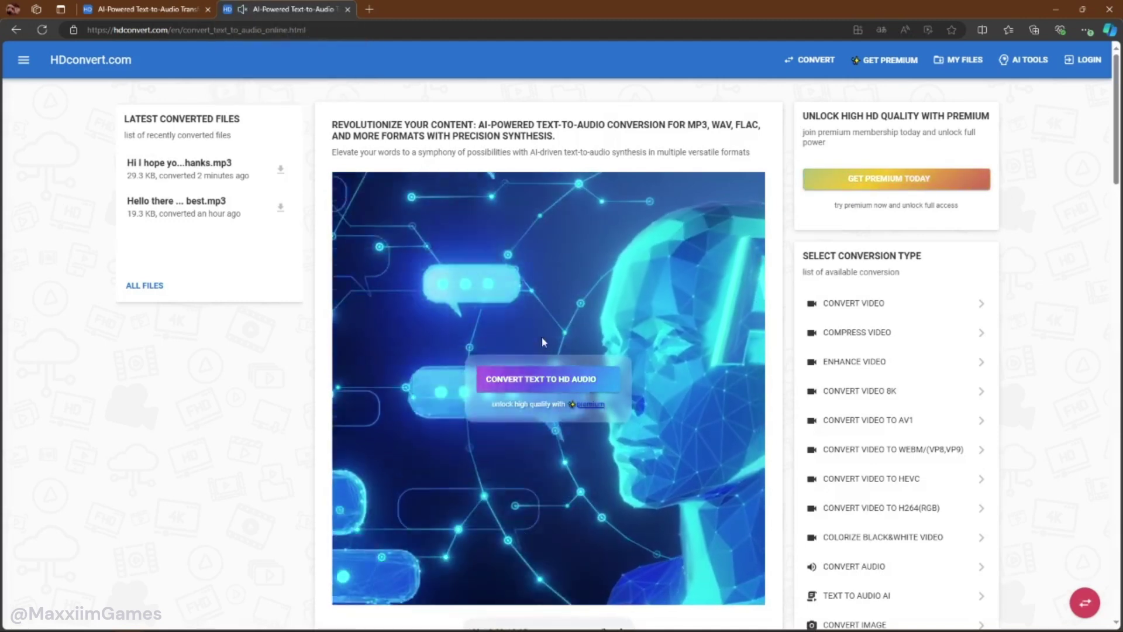
{"action": "left_click", "coordinate": [589, 380]}
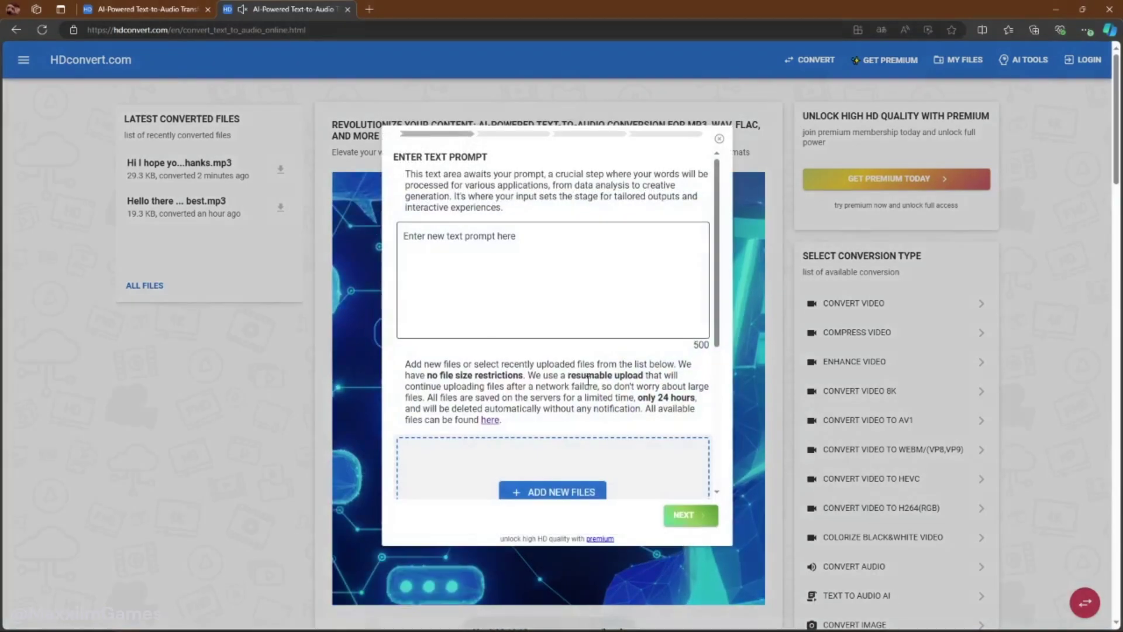
{"action": "left_click", "coordinate": [544, 264]}
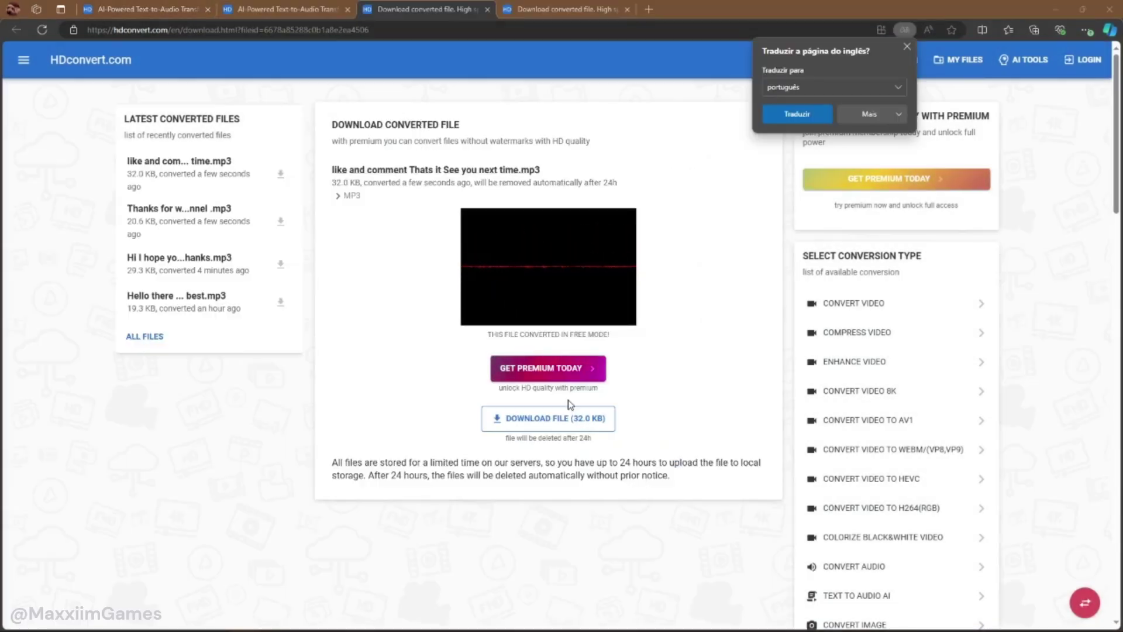
{"action": "left_click", "coordinate": [577, 432]}
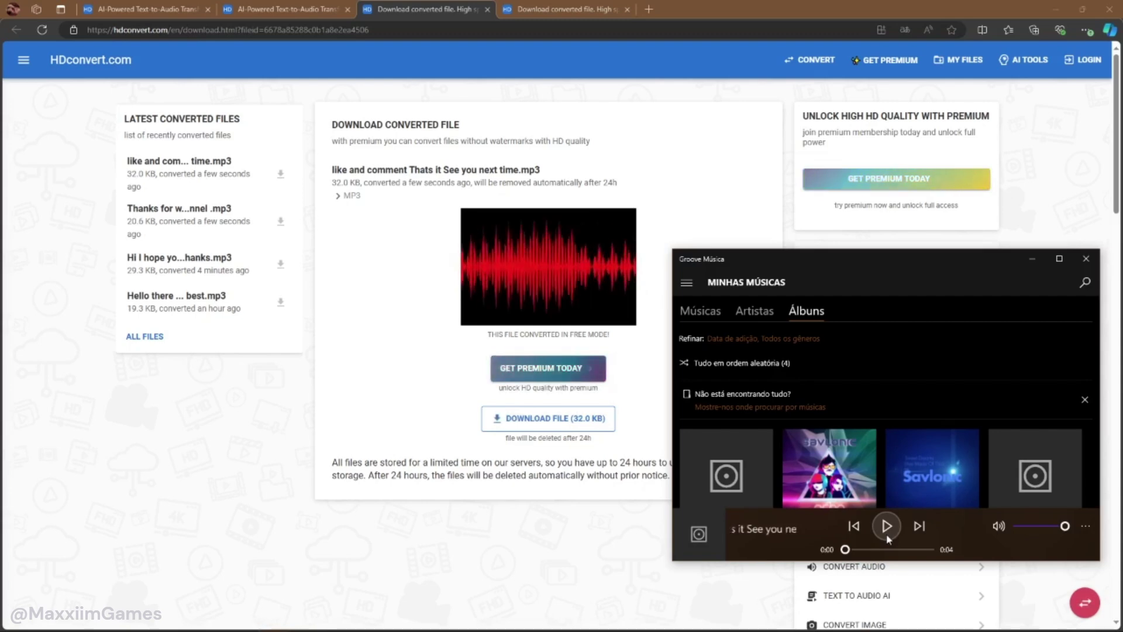
{"action": "left_click", "coordinate": [710, 224]}
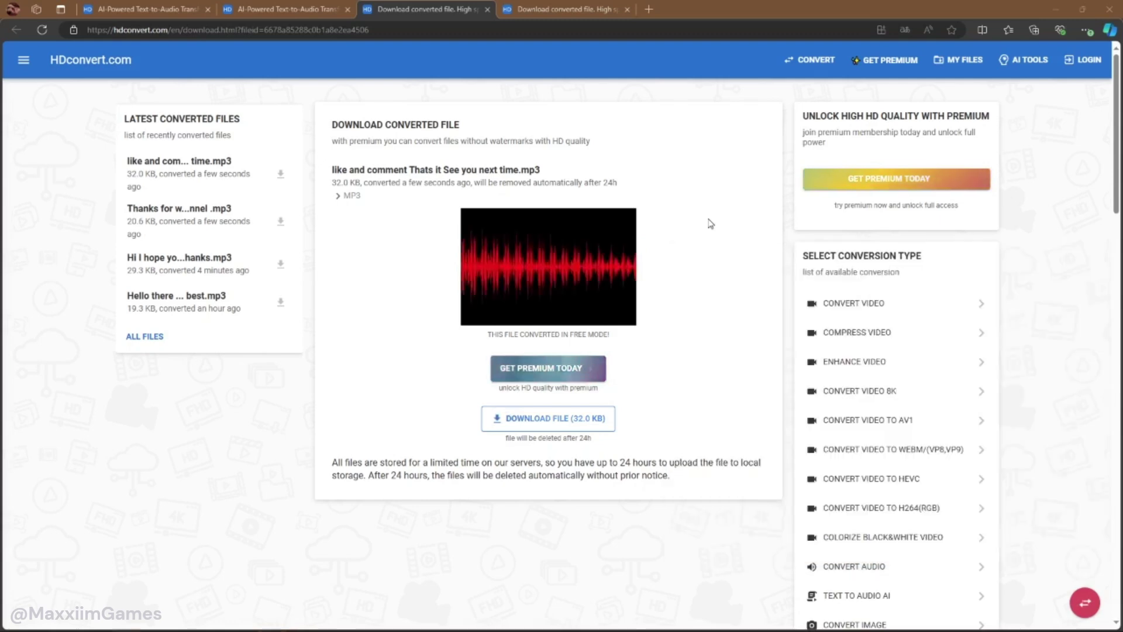